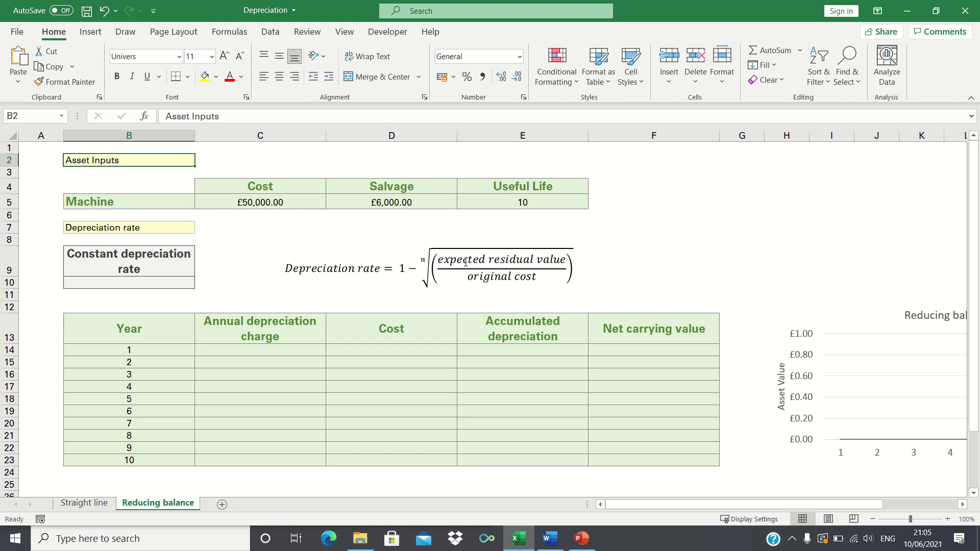
Enter =1-(D5/C5)^(1/E5) in B10 so the constant depreciation rate shows 19.11%
click(133, 284)
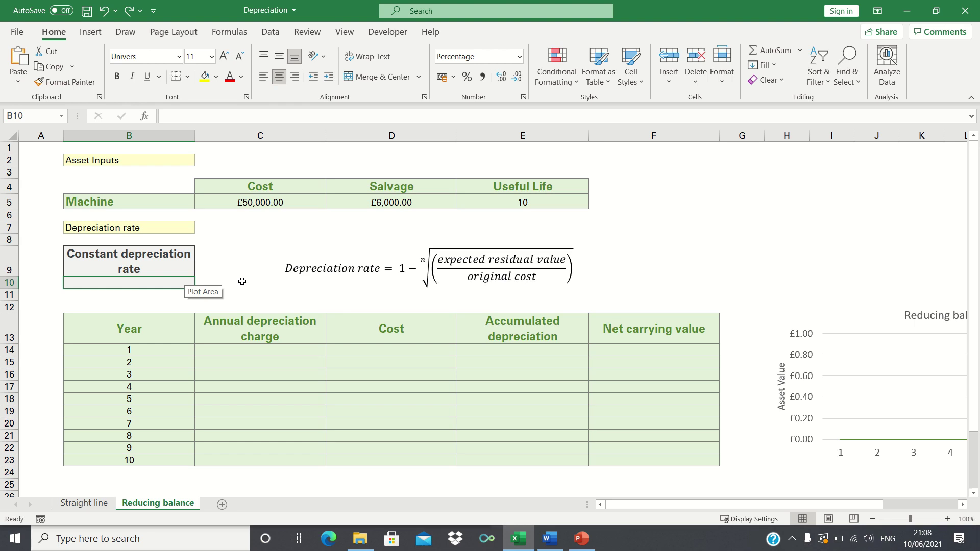
text(=1-()
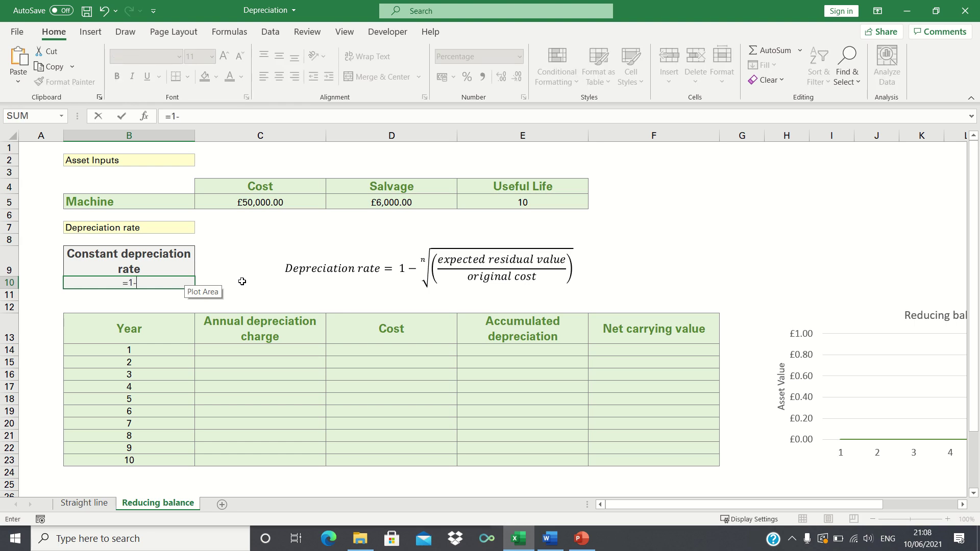
click(399, 201)
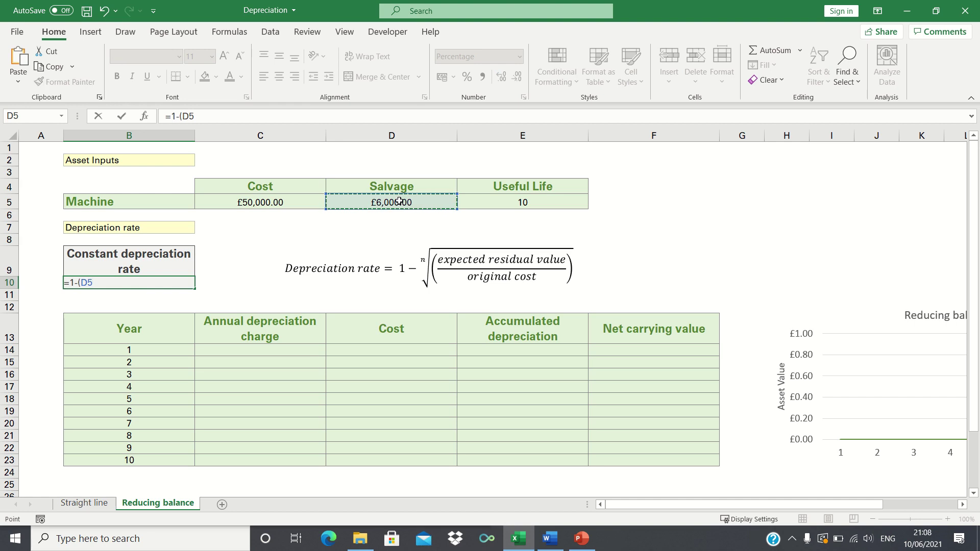
text(/)
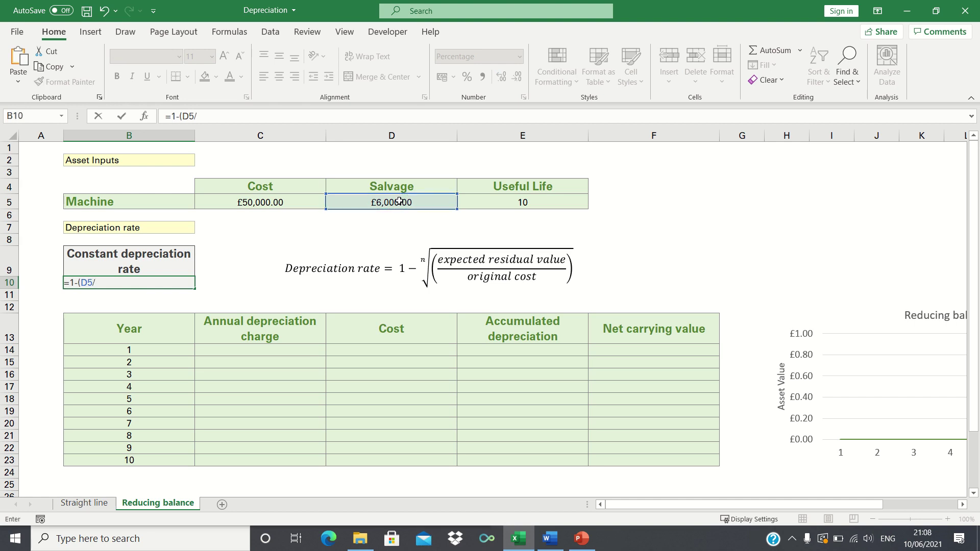
click(289, 198)
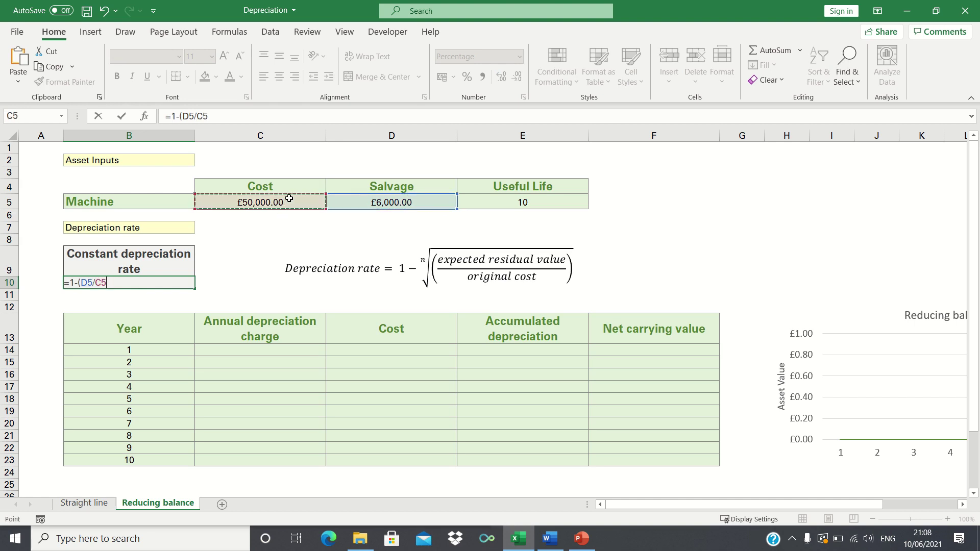
text()^)
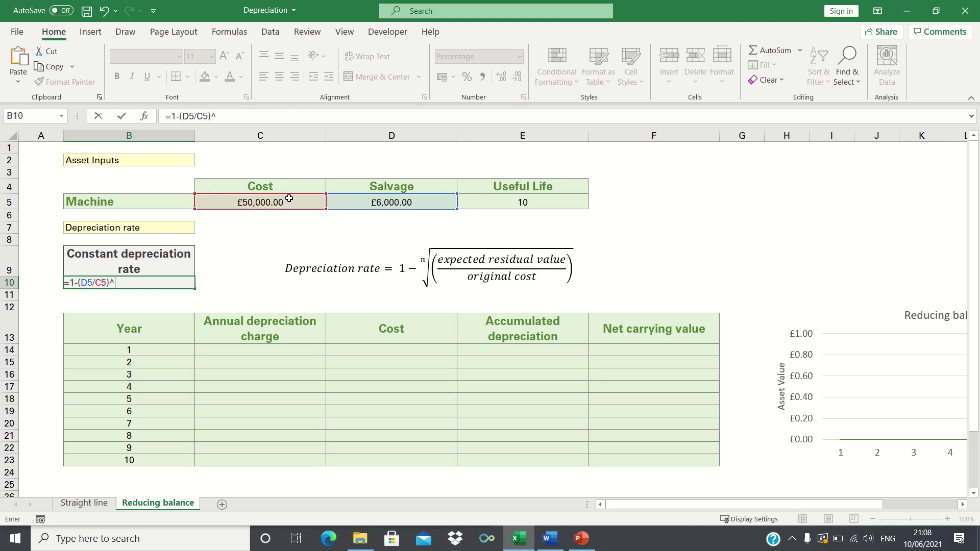
text((1/)
click(477, 198)
text())
key(Return)
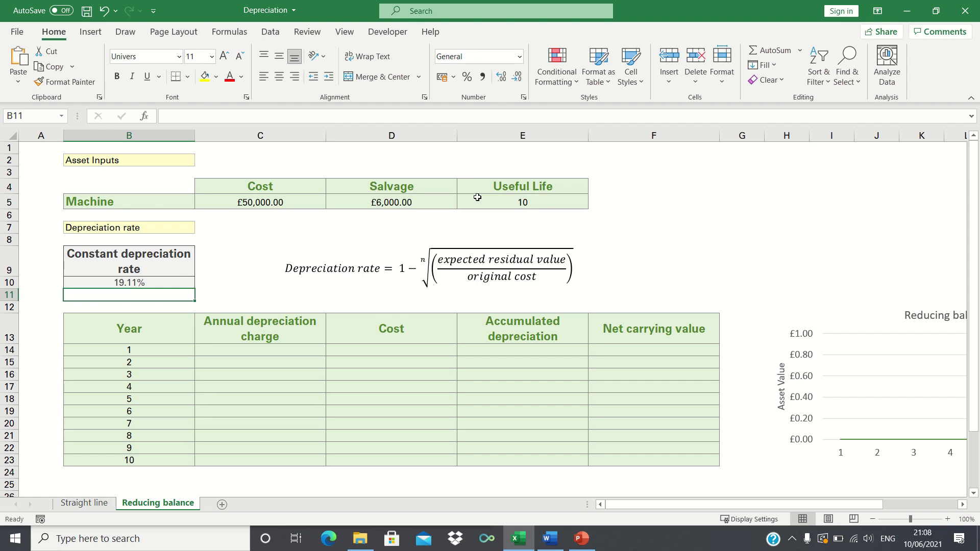
Enter =C5*B10 in C14 so year 1's annual depreciation charge shows £9,552.83
click(221, 351)
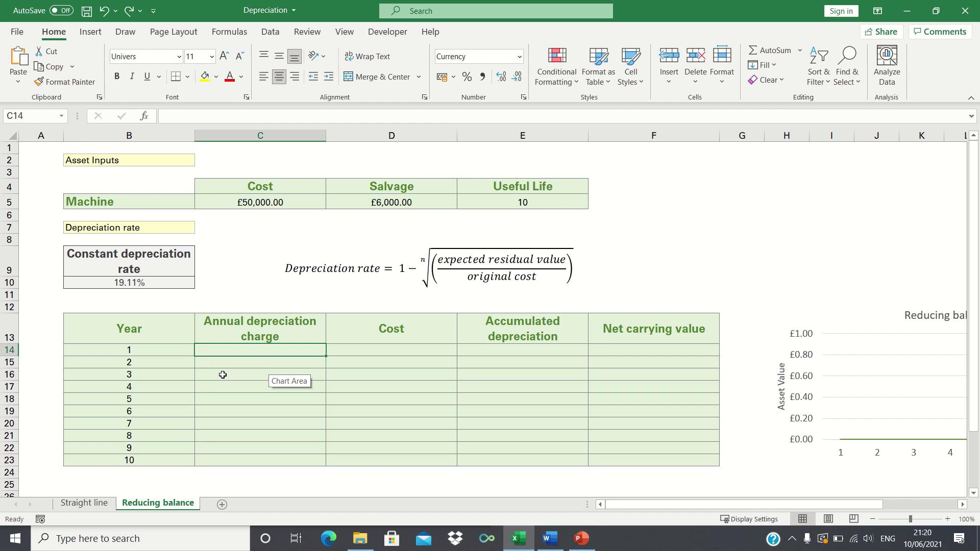
text(=)
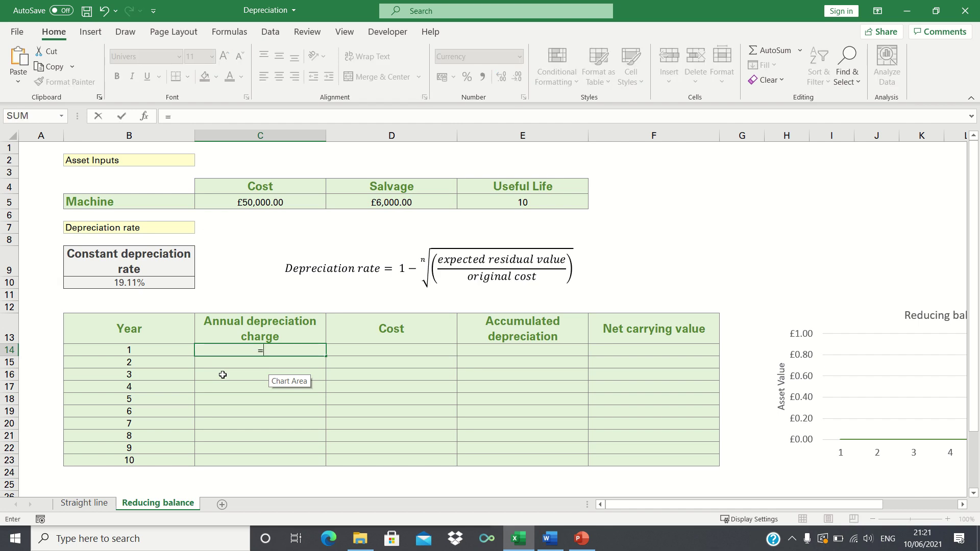
click(265, 199)
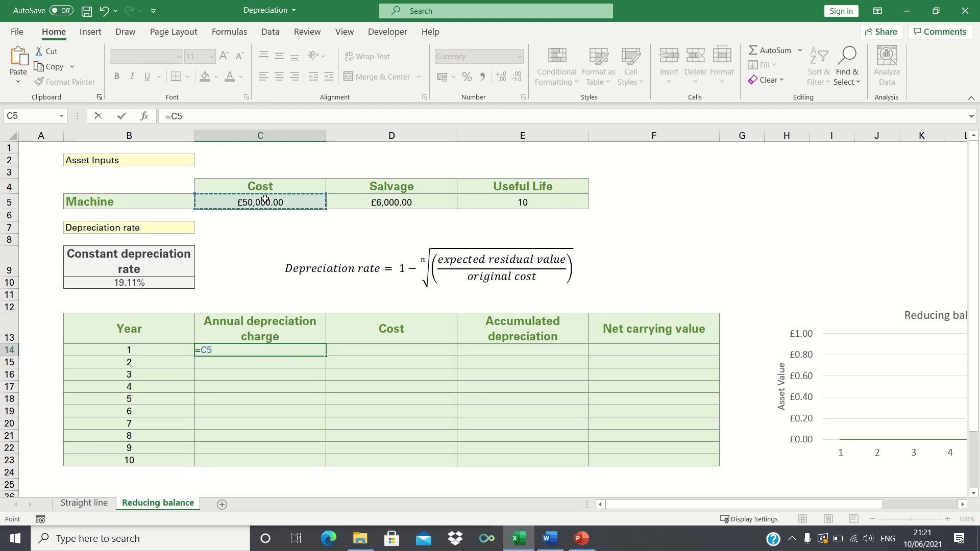
text(*)
click(167, 282)
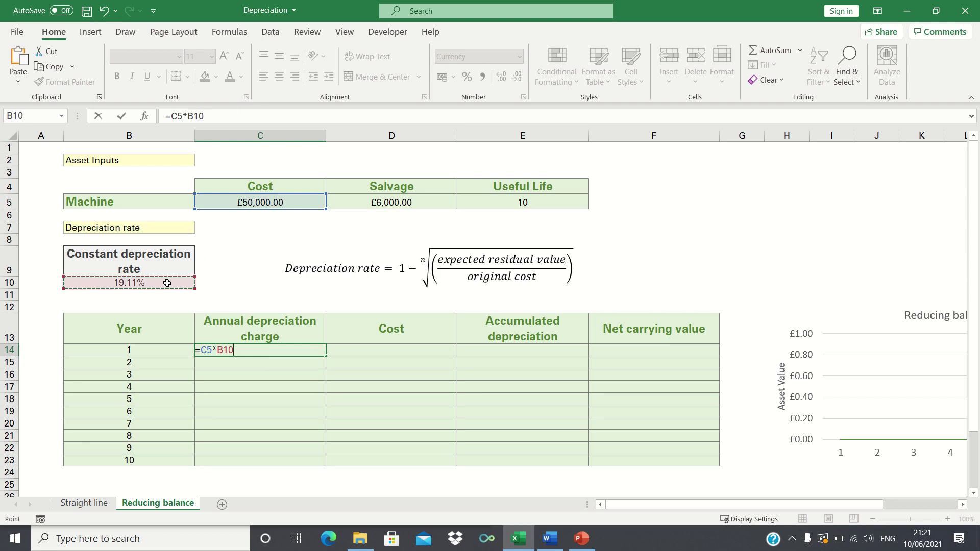
key(Return)
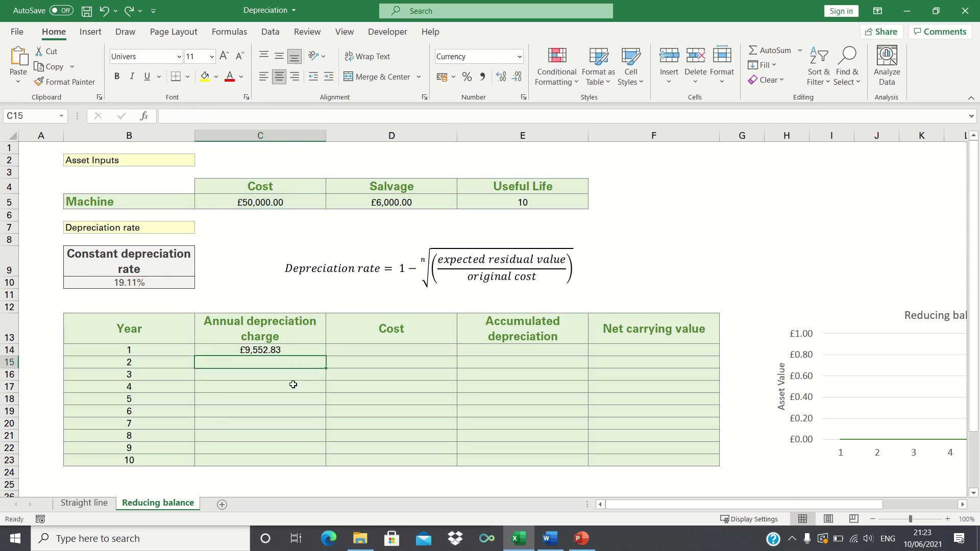
key(Right)
Set year 1's cost to an absolute reference to the machine's cost, showing £50,000.00
key(Up)
text(=)
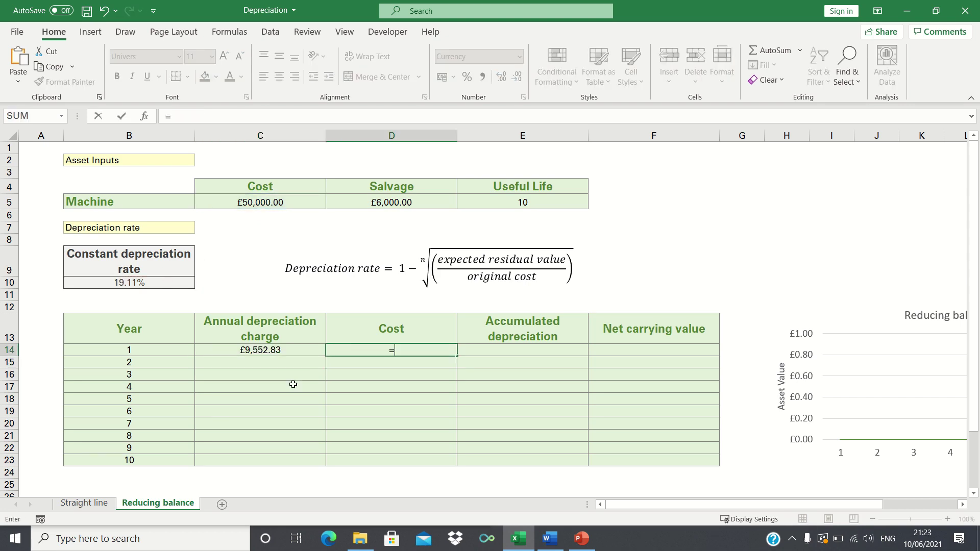
click(278, 203)
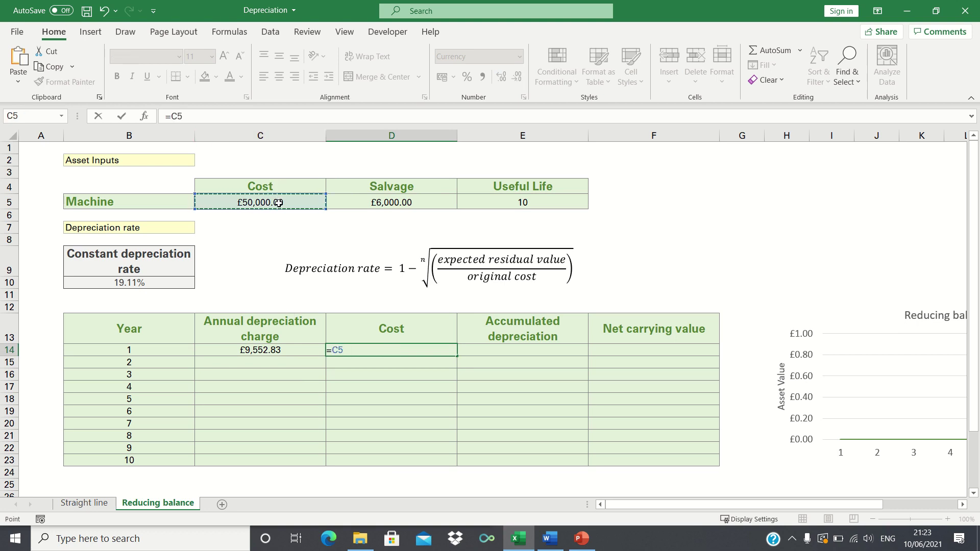
key(F4)
key(Return)
Enter =SUM($C$14:C14) as year 1's accumulated depreciation, showing £9,552.83
key(Right)
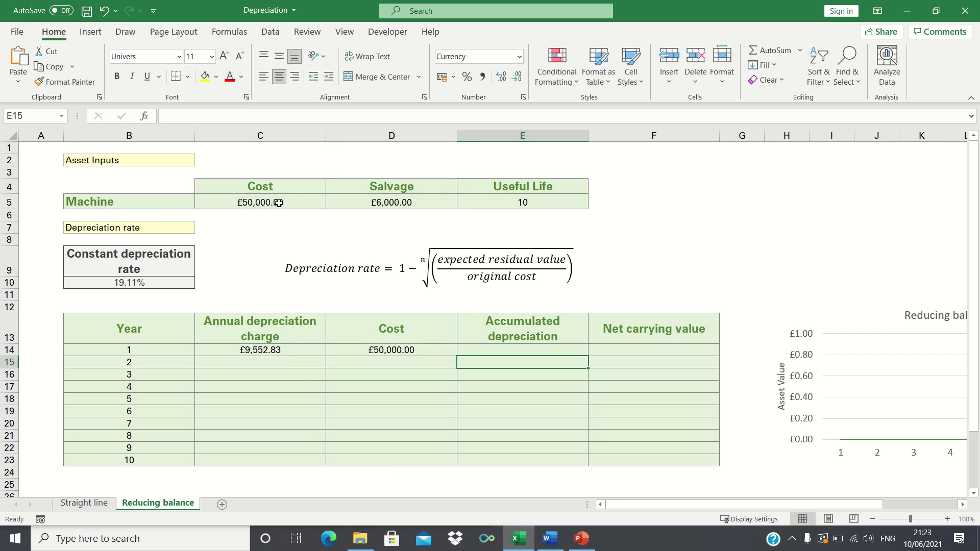
key(Up)
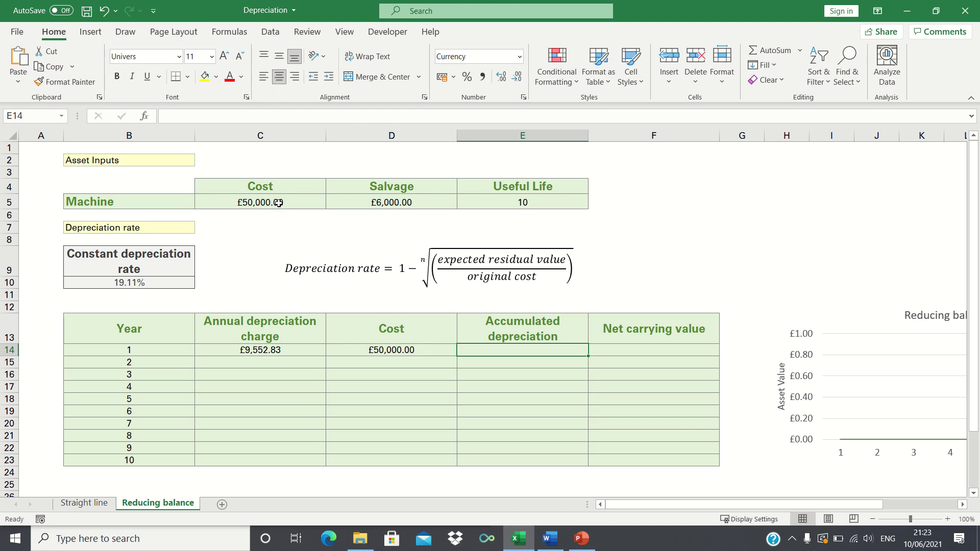
text(=SUM()
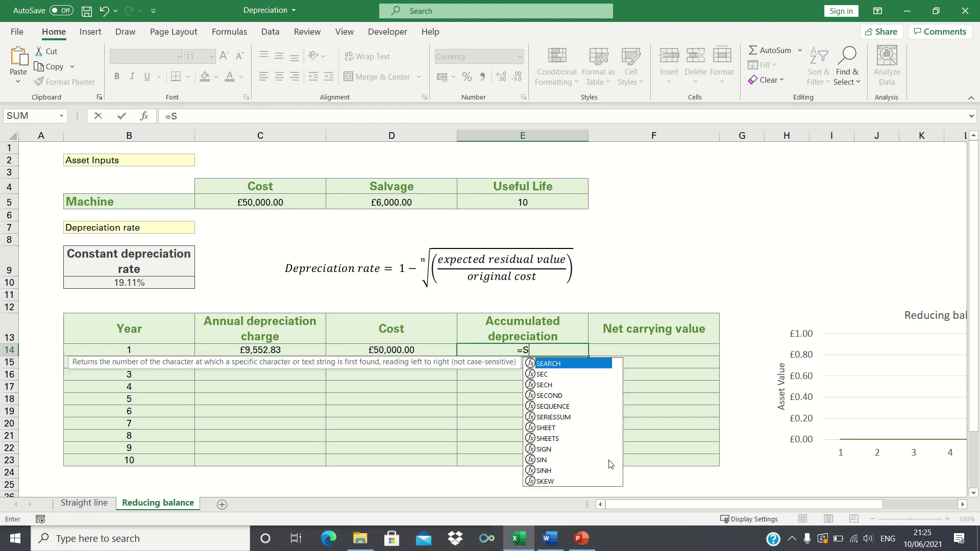
click(275, 350)
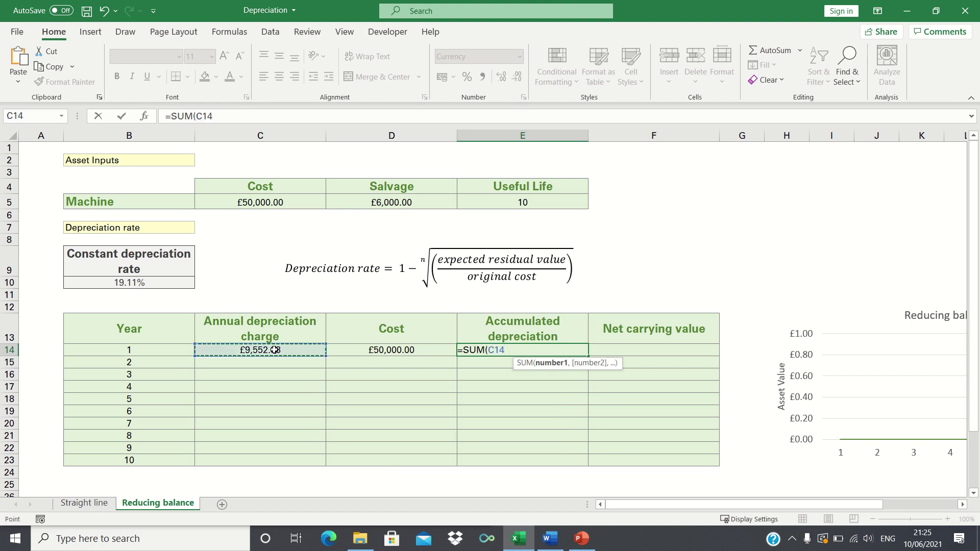
key(F8)
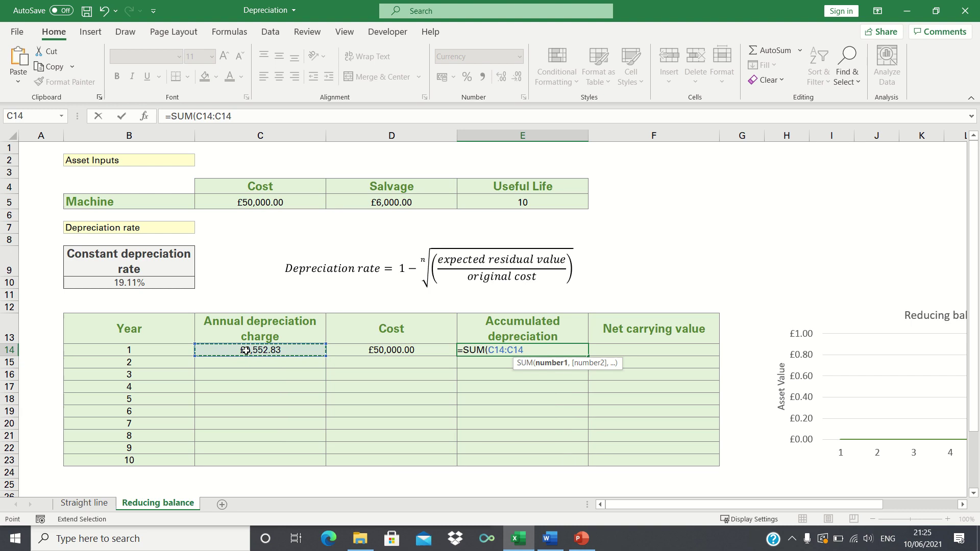
text())
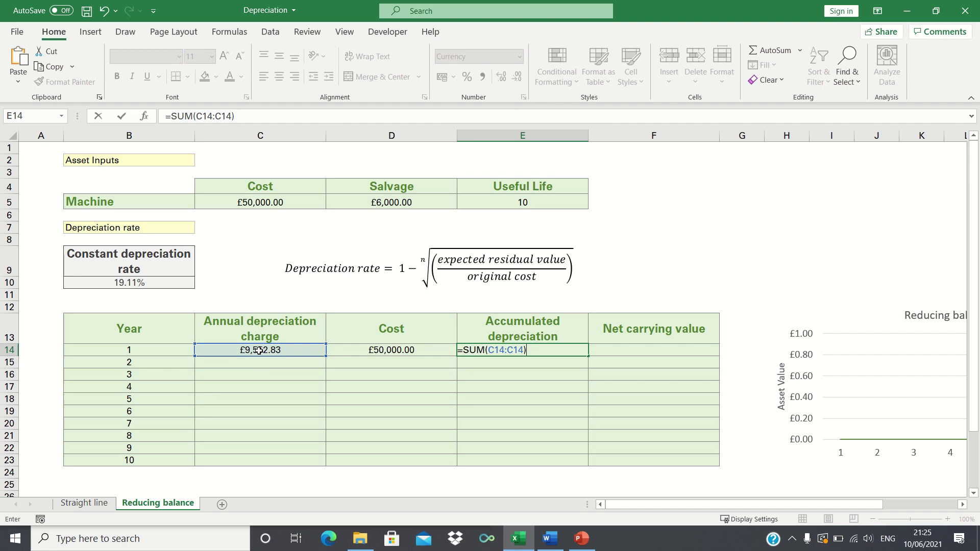
drag(213, 115, 198, 117)
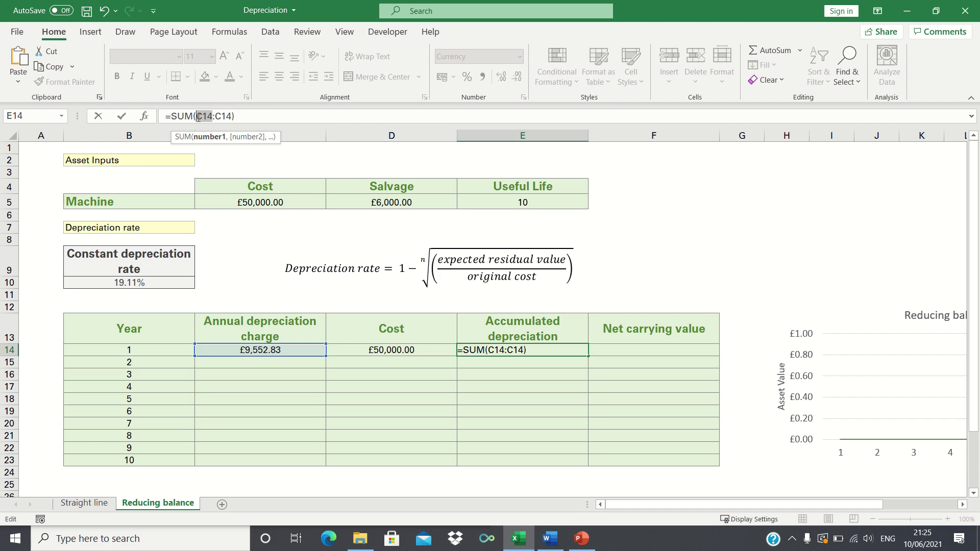
key(F4)
key(Return)
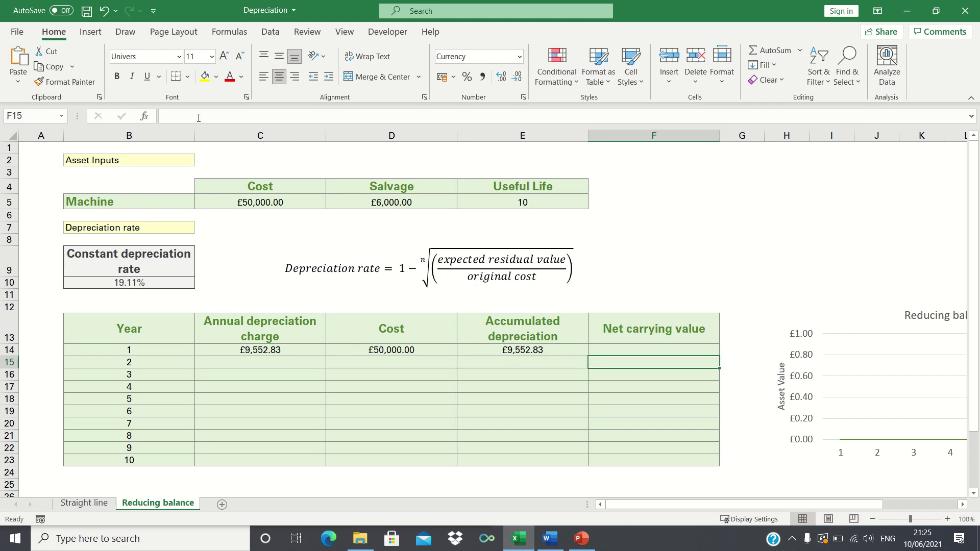
Enter =D14-E14 so year 1's net carrying value shows £40,447.17
key(Up)
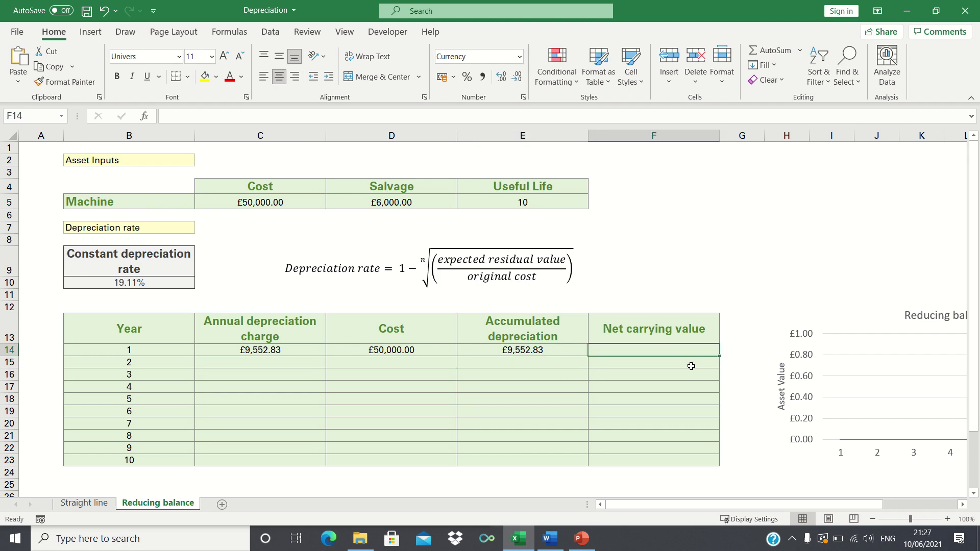
text(=)
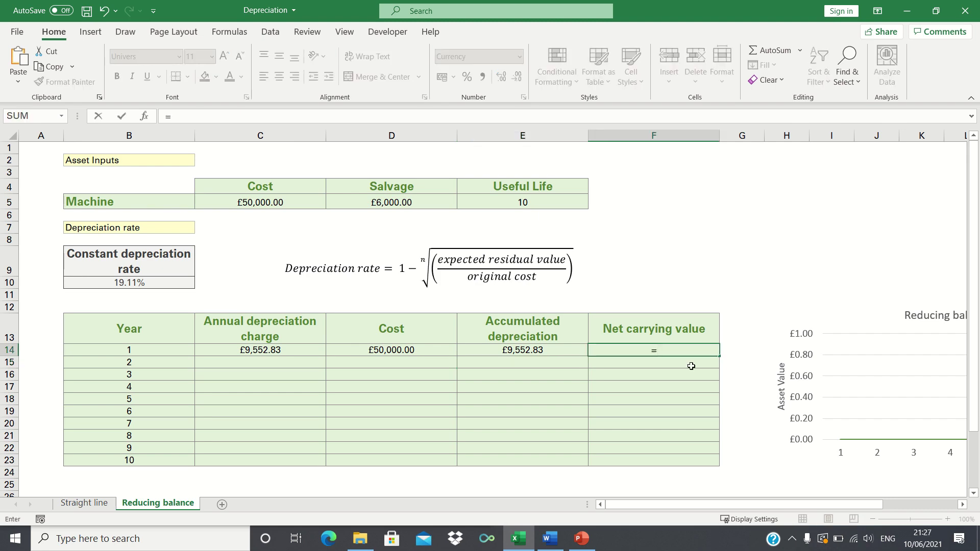
key(Left)
key(Left)
text(-)
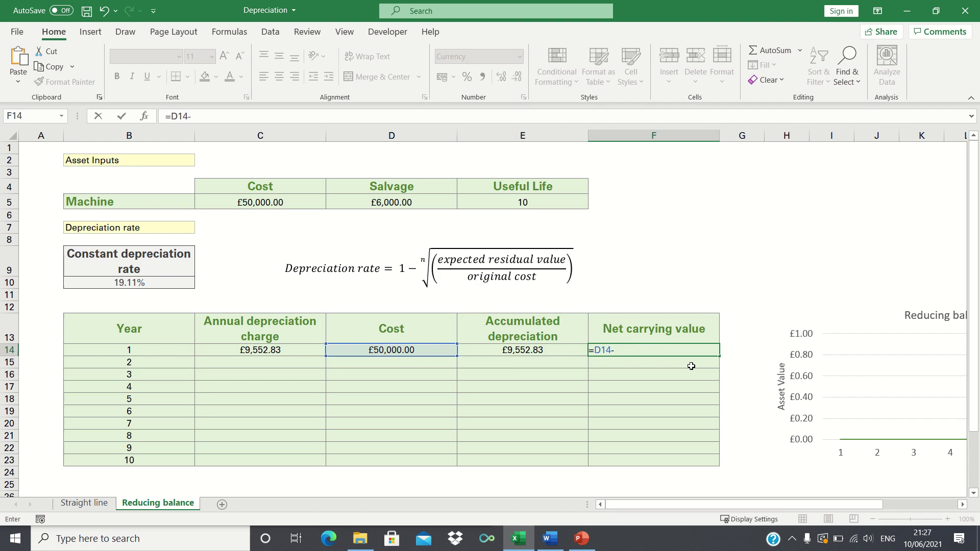
key(Left)
key(Return)
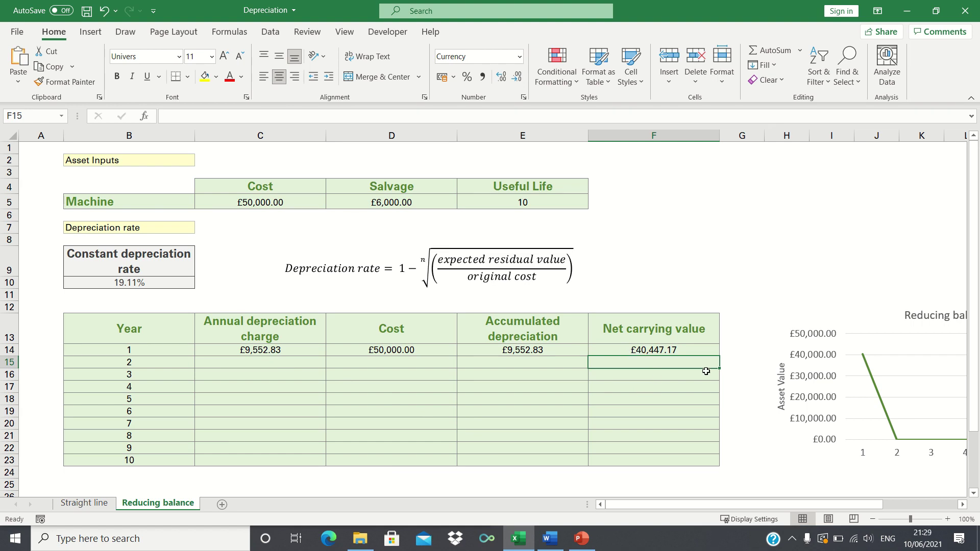
key(Left)
key(Left)
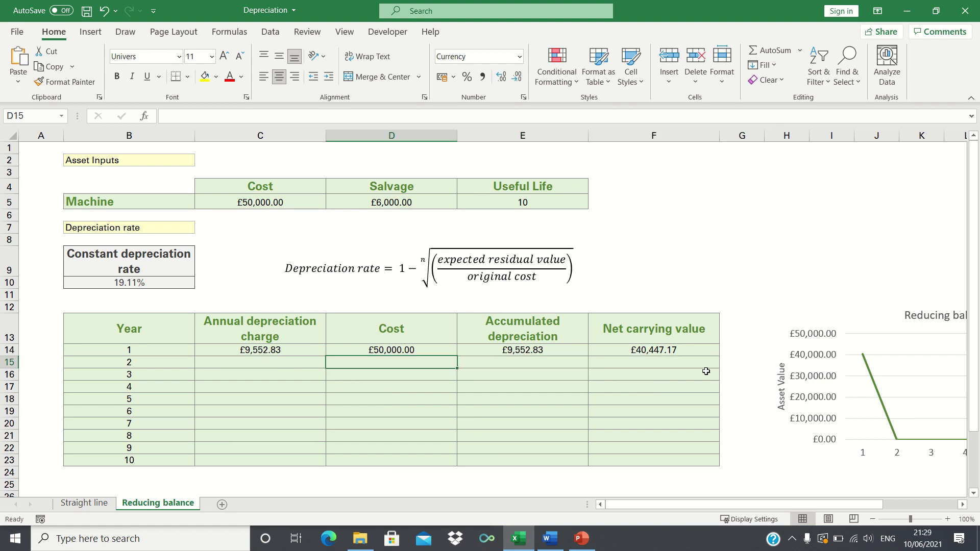
key(Left)
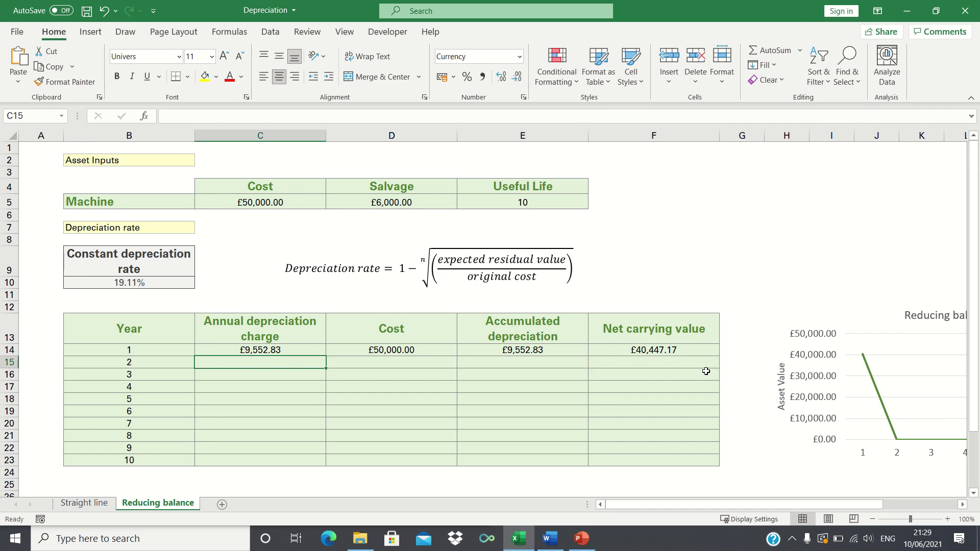
Enter =F14*$B$10 in C15 so year 2's depreciation charge shows £7,727.70
text(=)
key(Up)
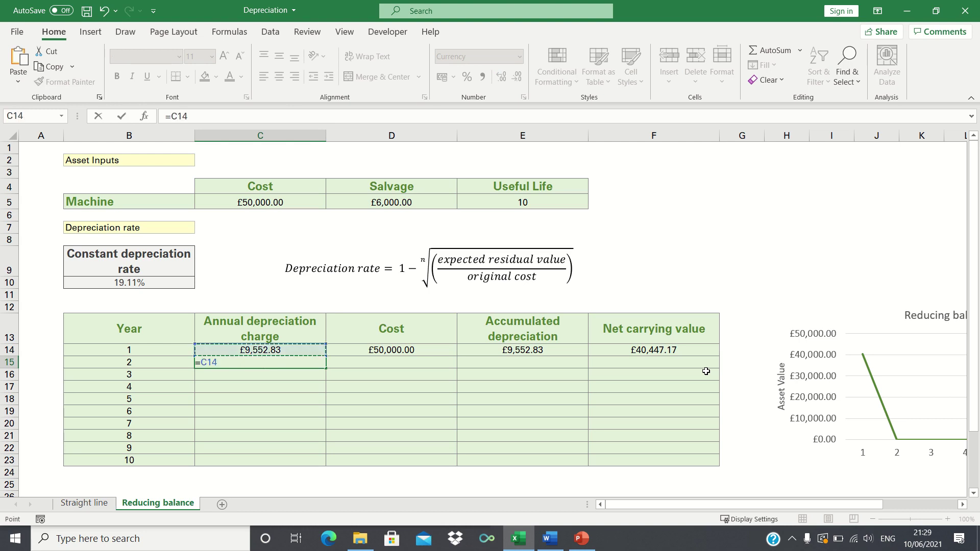
key(Right)
key(Right)
key(Right)
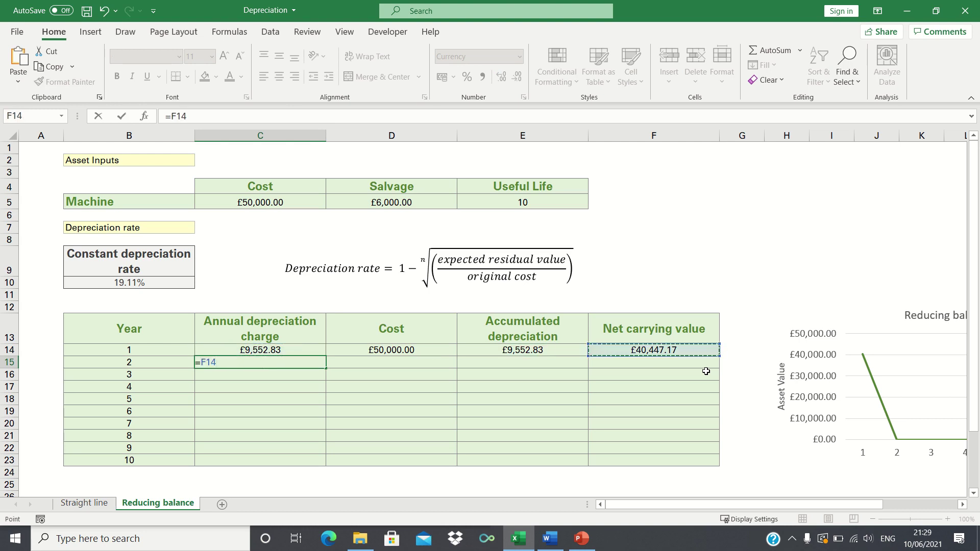
text(*)
key(Up)
key(Up)
key(Up)
key(Up)
key(Up)
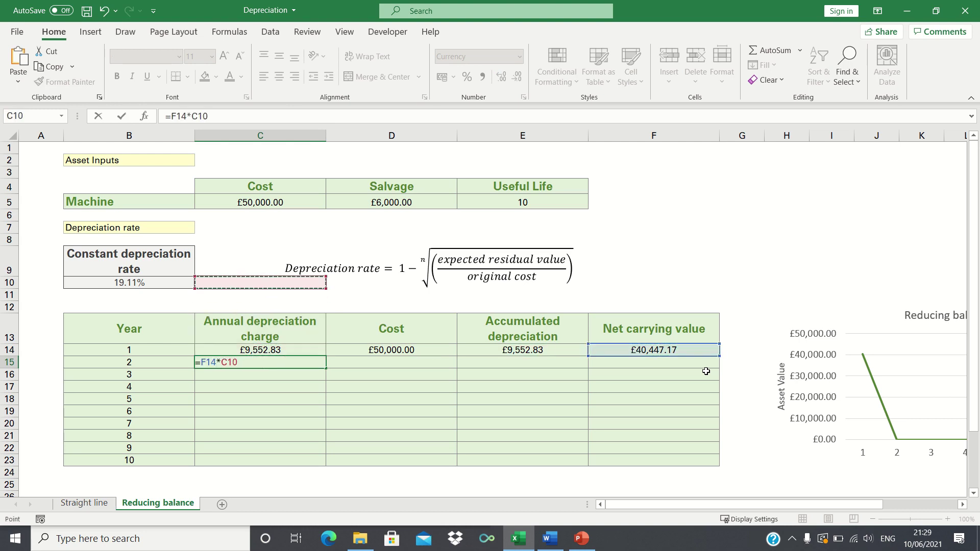
key(Left)
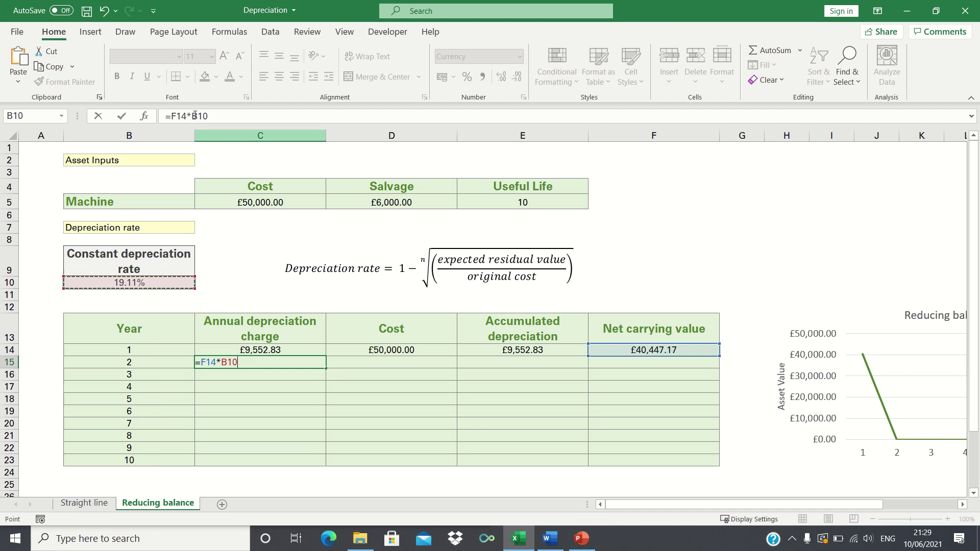
click(197, 117)
double_click(196, 117)
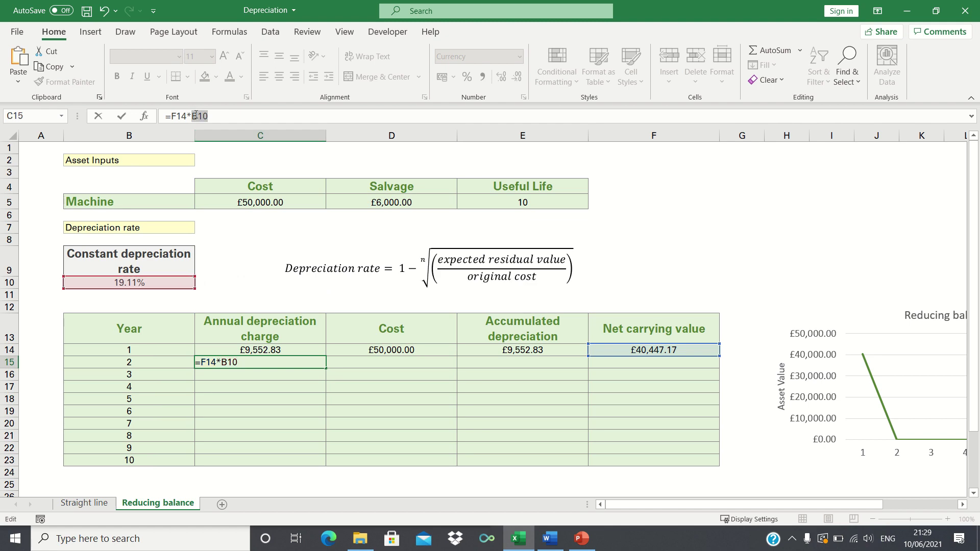
key(F4)
key(Return)
Select year 1's cost, accumulated depreciation and net carrying value cells D14:F14
key(Right)
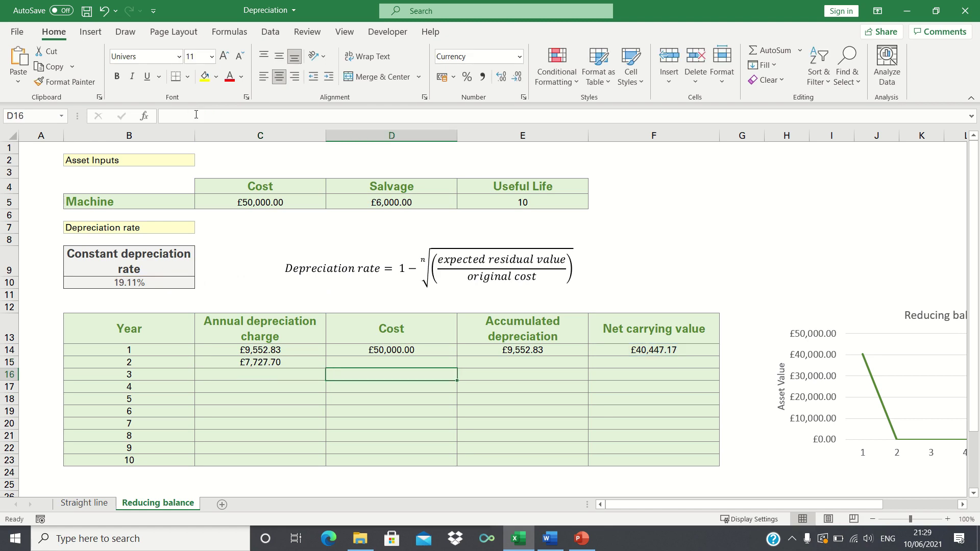
key(Right)
key(Left)
key(Up)
key(Up)
key(shift+Right)
key(shift+Right)
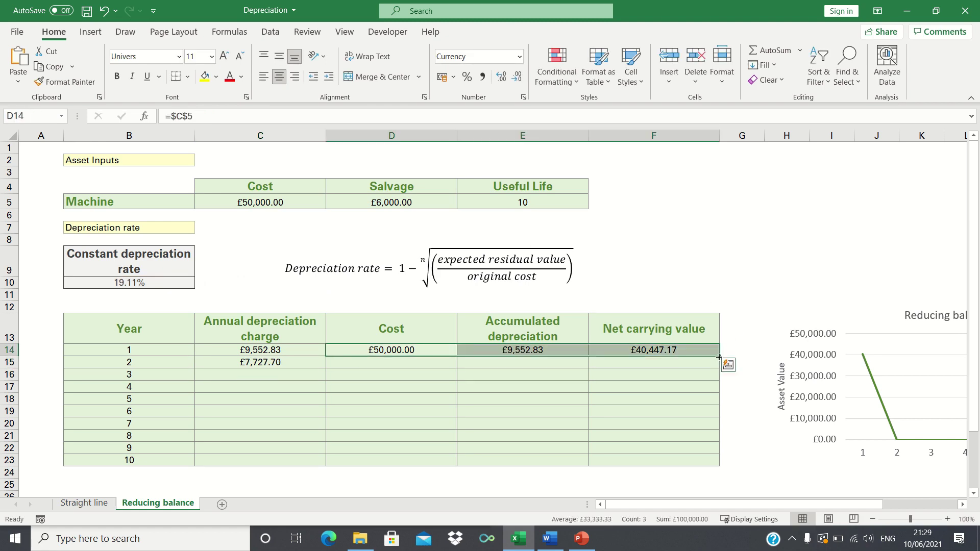
Fill D14:F14 into row 15, then fill C15:F15 down to row 23, ending at £6,000.00
drag(721, 355, 714, 370)
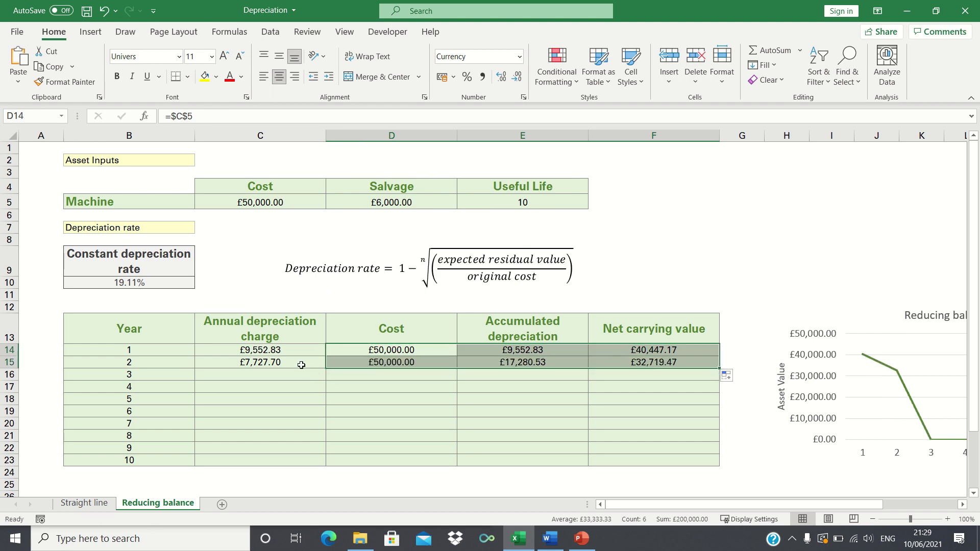
drag(301, 365, 665, 359)
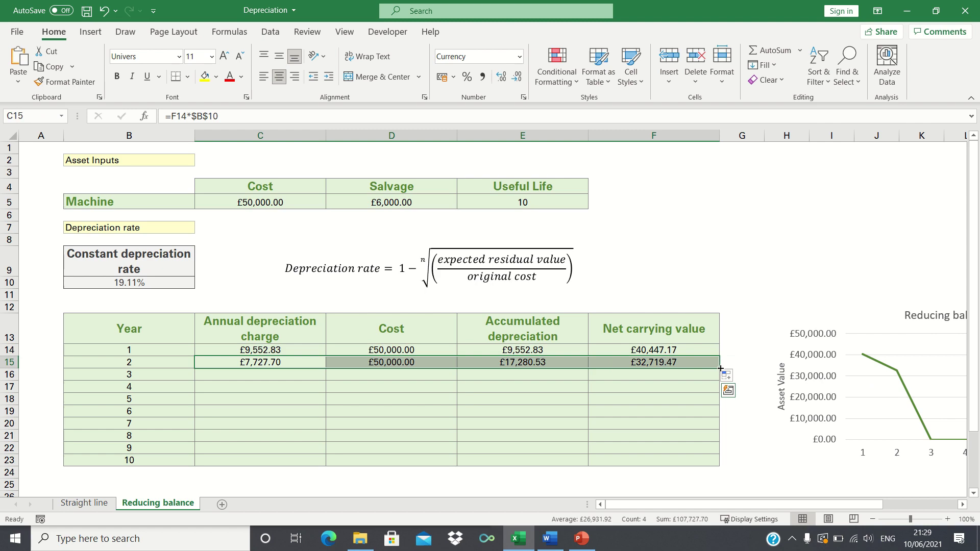
drag(720, 368, 720, 461)
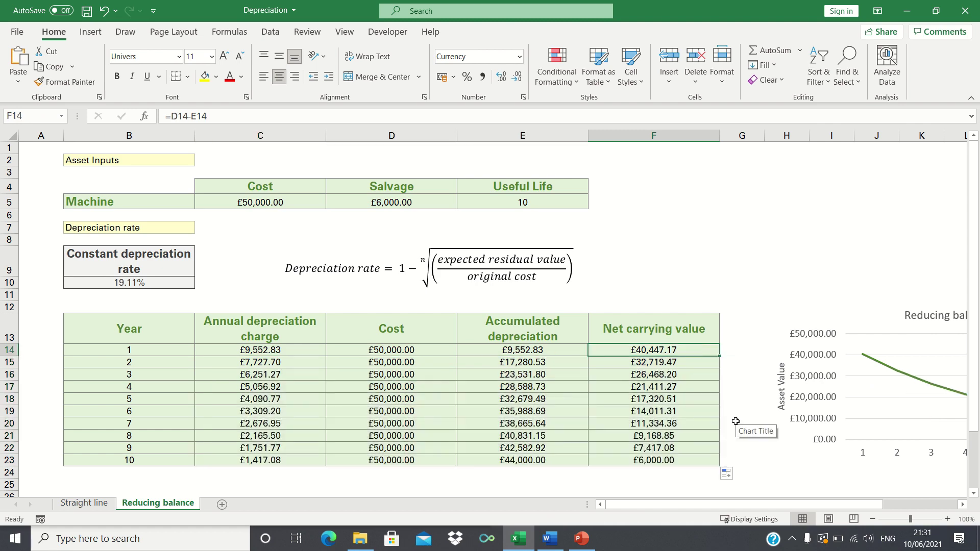
key(ctrl+Down)
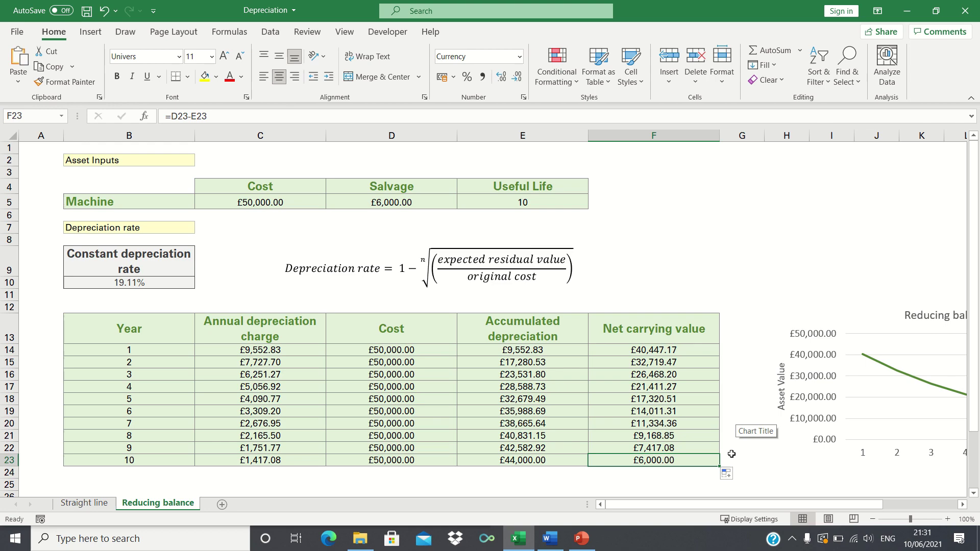
drag(789, 505, 837, 504)
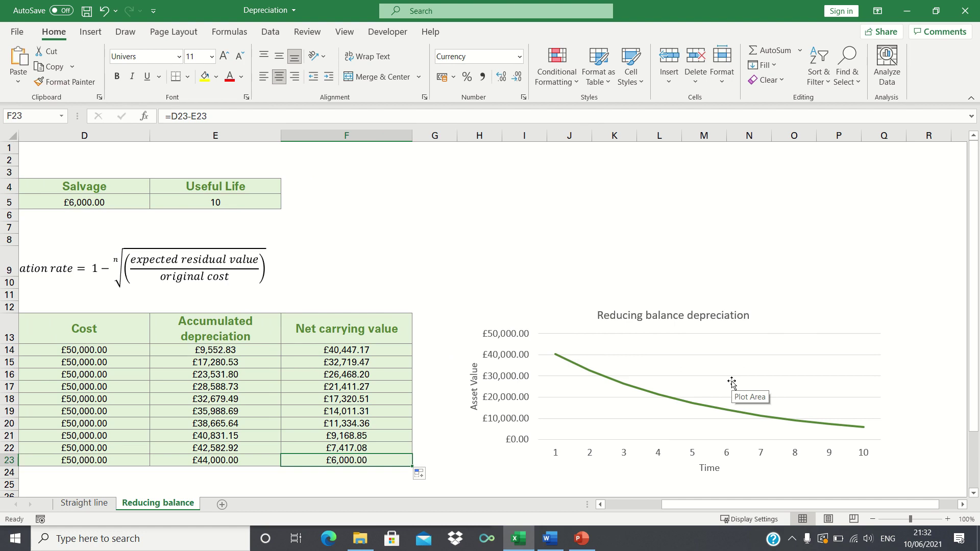
drag(724, 505, 662, 506)
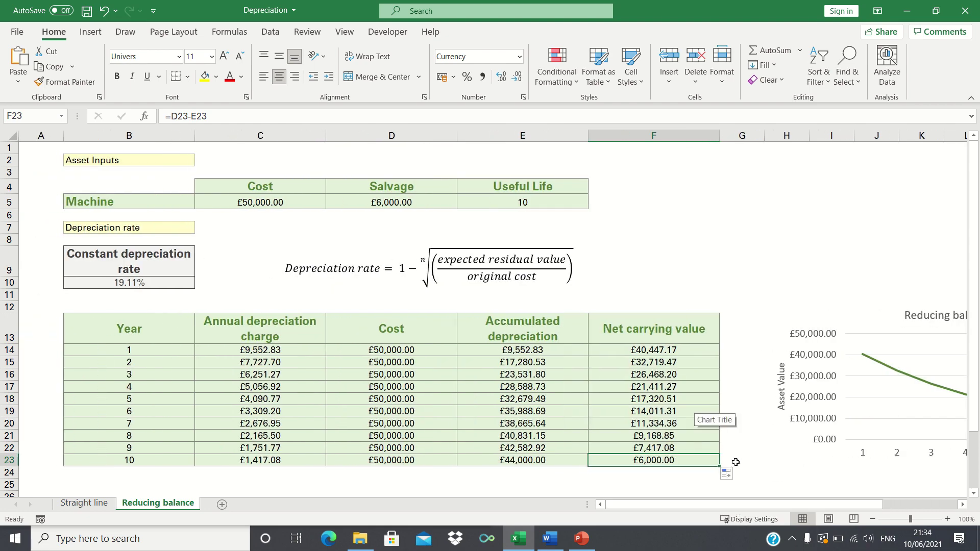